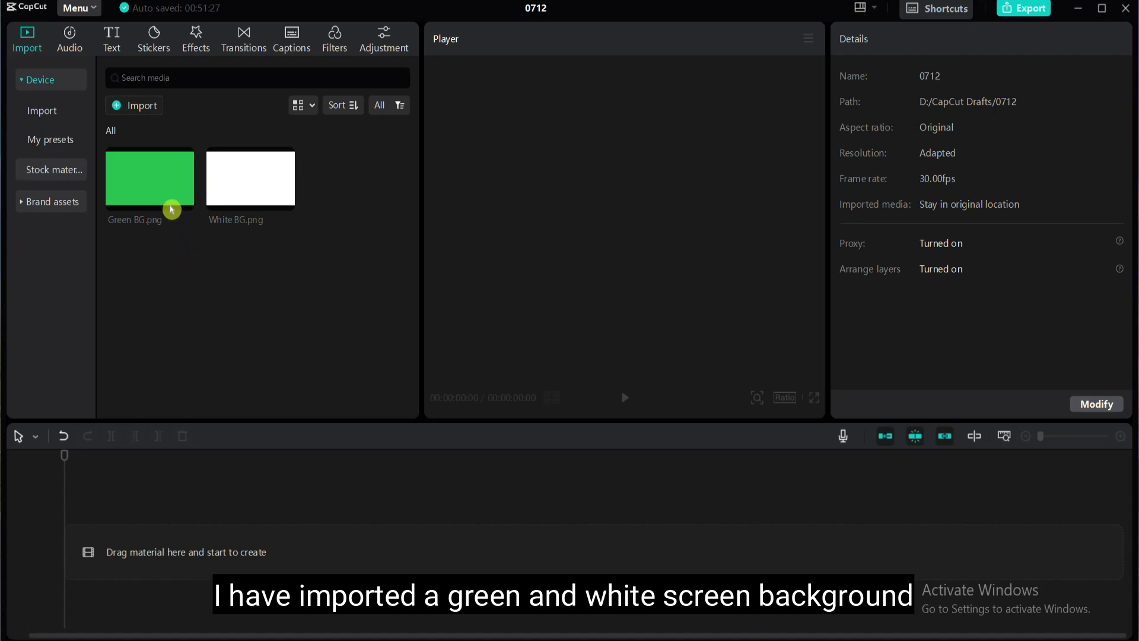
# - Stack White BG.png on a track above Green BG.png, both 5 seconds long
pyautogui.click(161, 184)
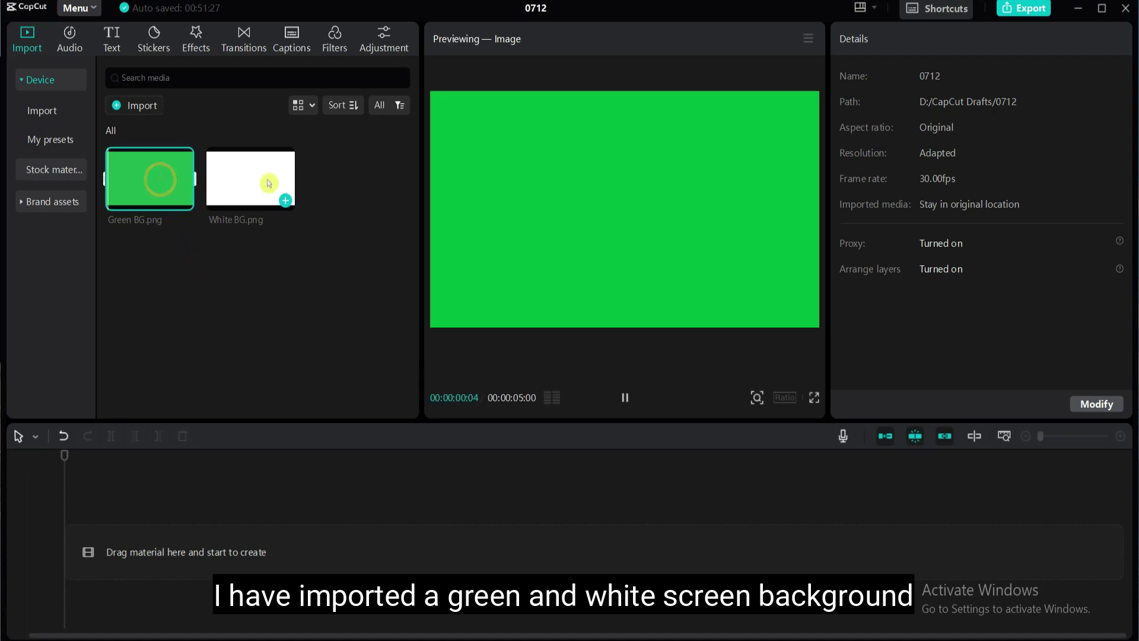
pyautogui.click(268, 182)
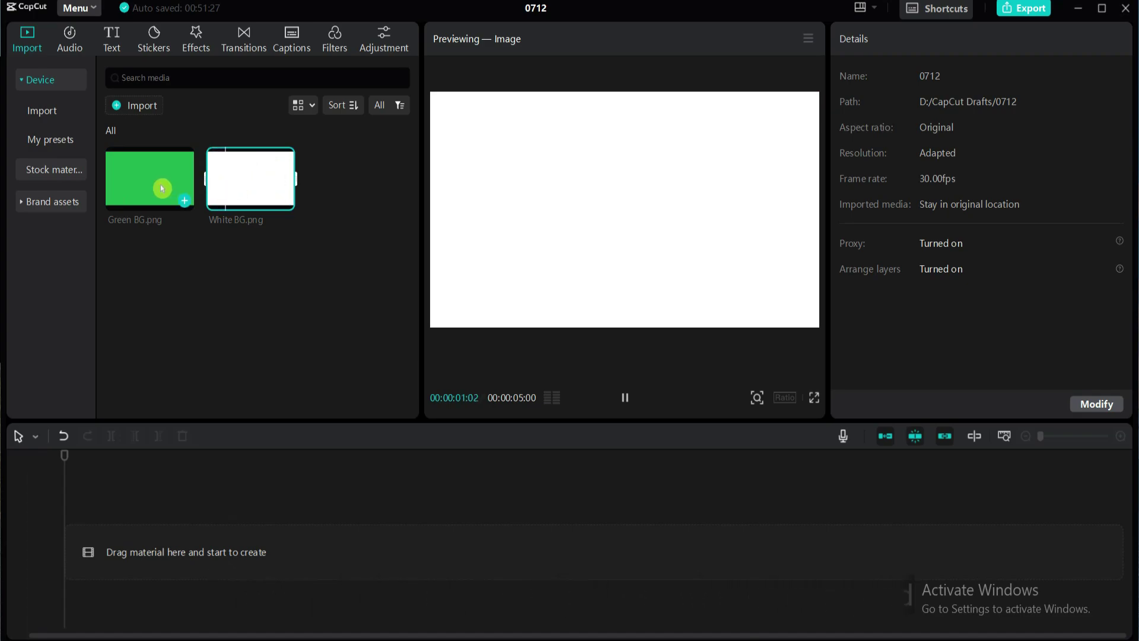
pyautogui.click(162, 275)
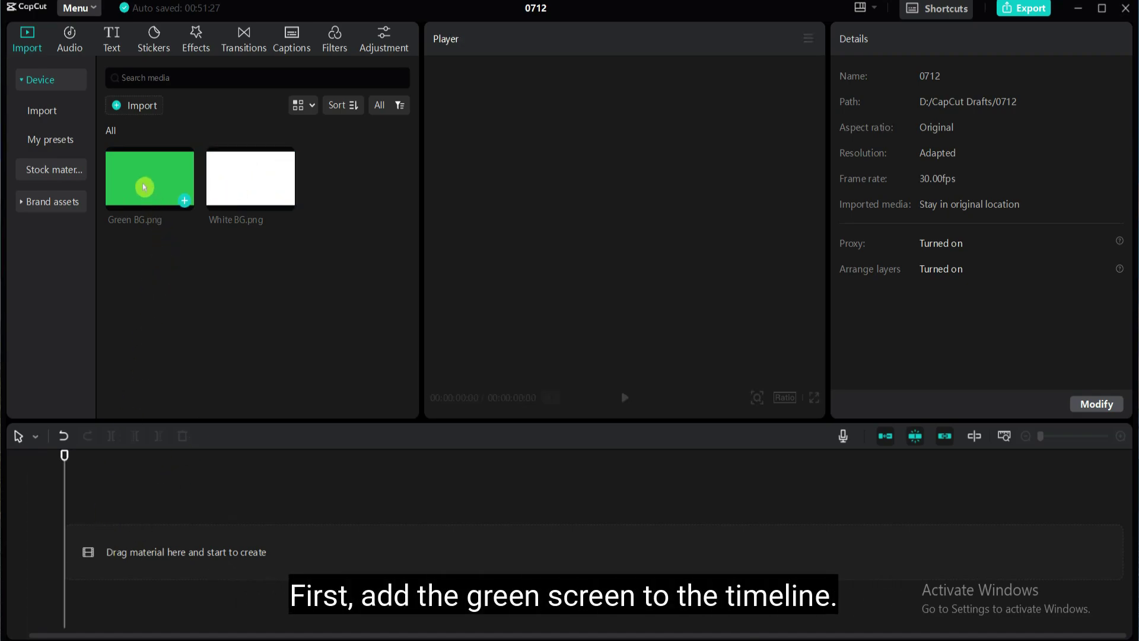
pyautogui.moveTo(135, 389); pyautogui.dragTo(130, 541)
pyautogui.click(240, 180)
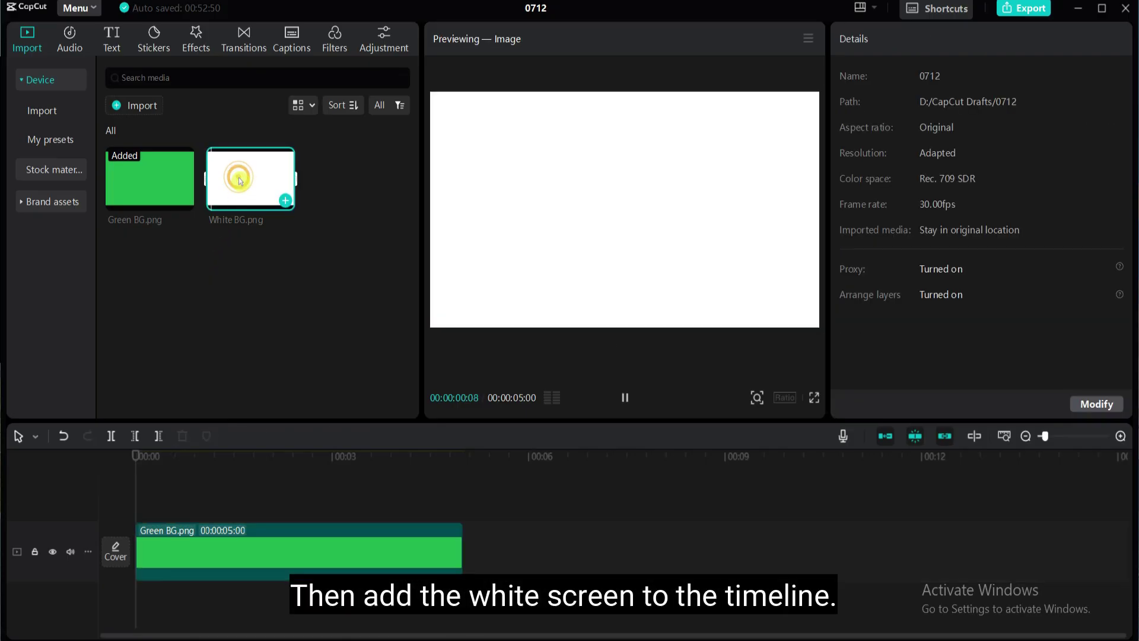
pyautogui.moveTo(240, 188); pyautogui.dragTo(134, 498)
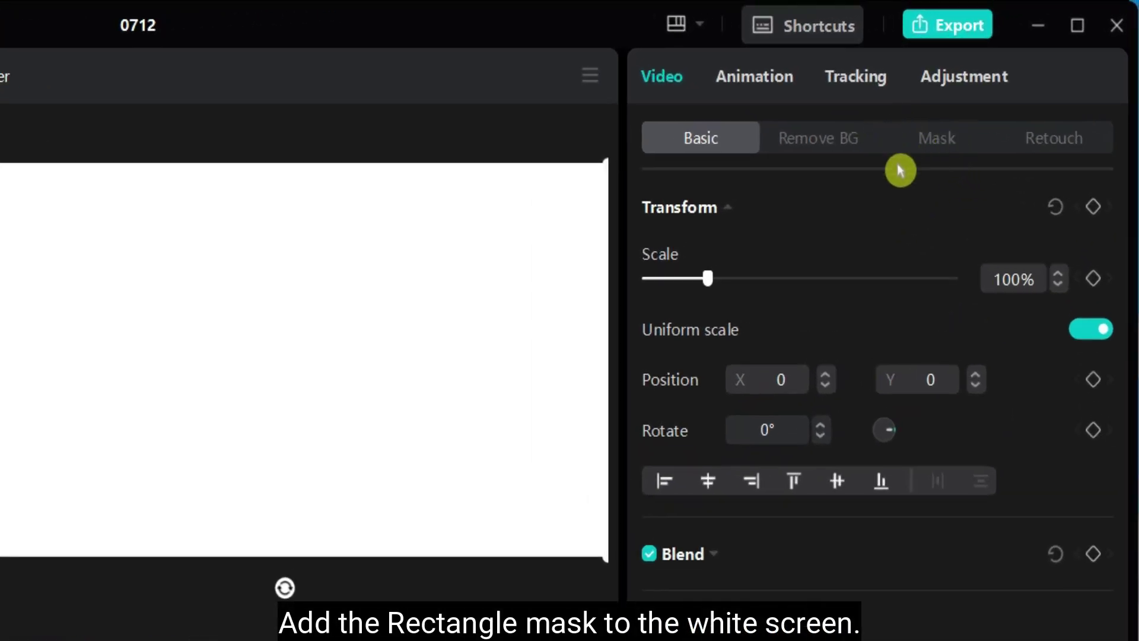
# - Mask White BG.png to an 896×367 rectangle, then add Green BG.png on a new top track
pyautogui.click(936, 138)
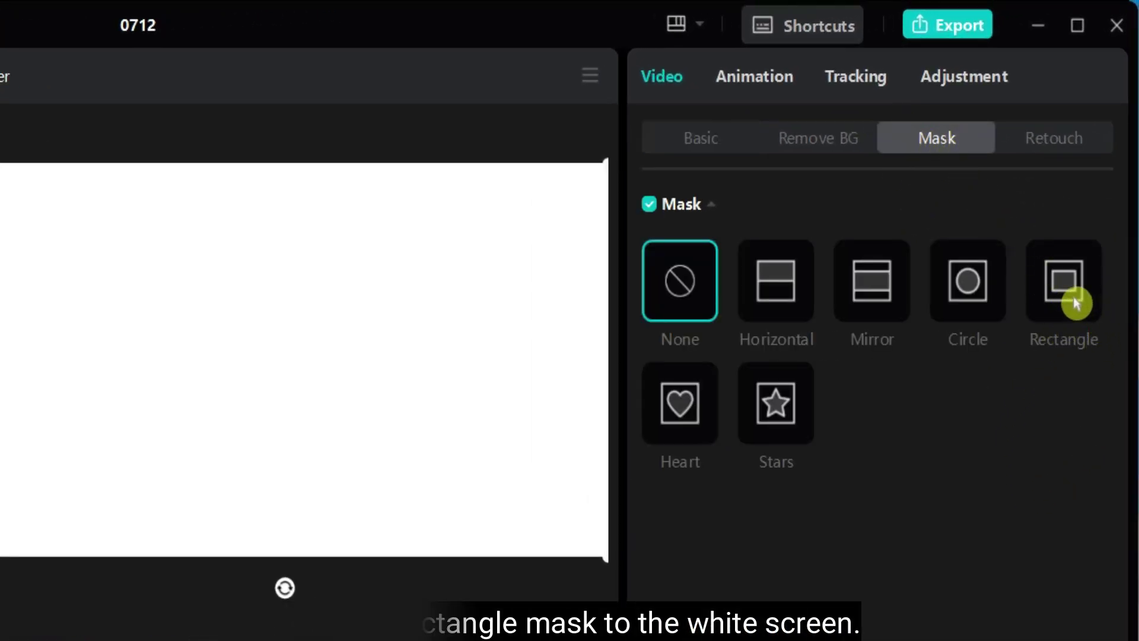
pyautogui.click(1076, 302)
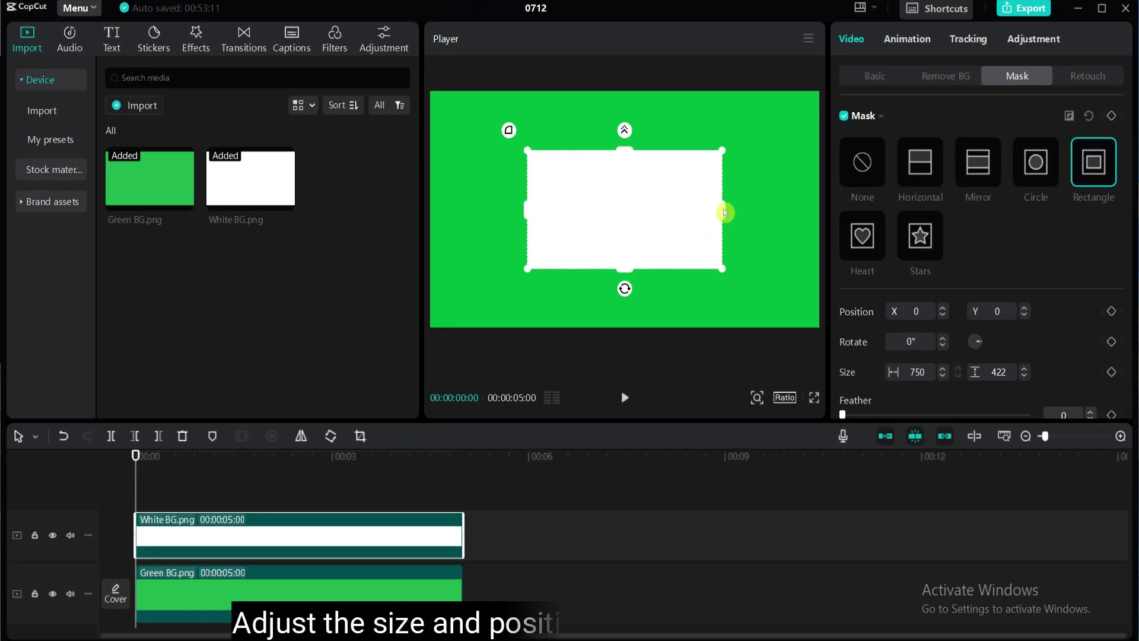
pyautogui.moveTo(725, 213); pyautogui.dragTo(741, 212)
pyautogui.moveTo(626, 268); pyautogui.dragTo(629, 262)
pyautogui.moveTo(634, 169); pyautogui.dragTo(627, 165)
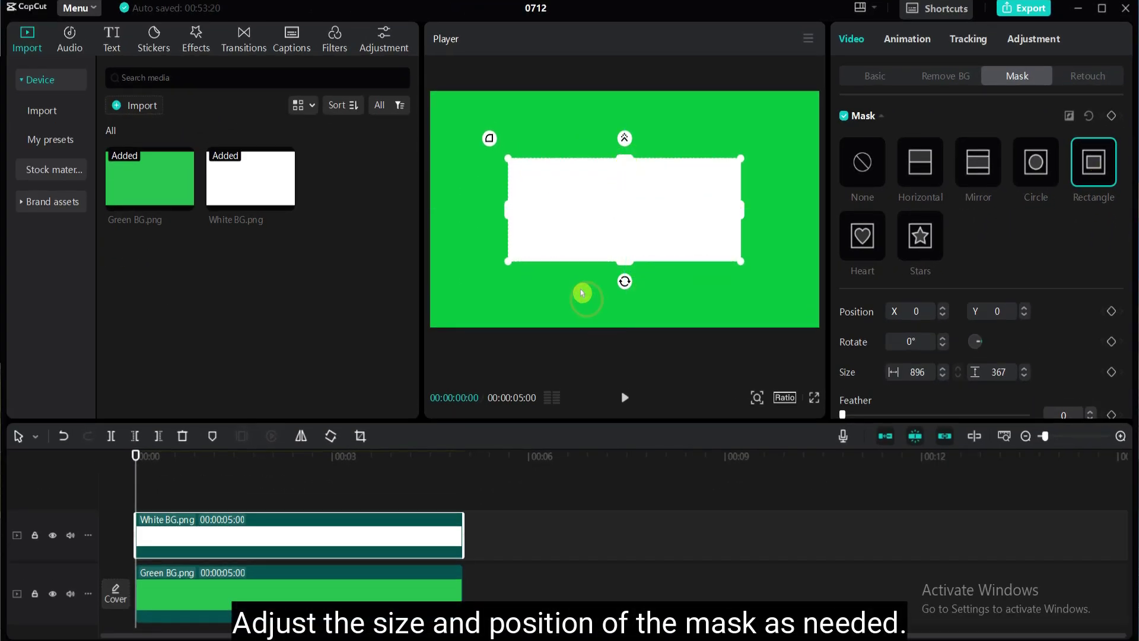
pyautogui.moveTo(620, 267); pyautogui.dragTo(629, 270)
pyautogui.moveTo(154, 172); pyautogui.dragTo(138, 483)
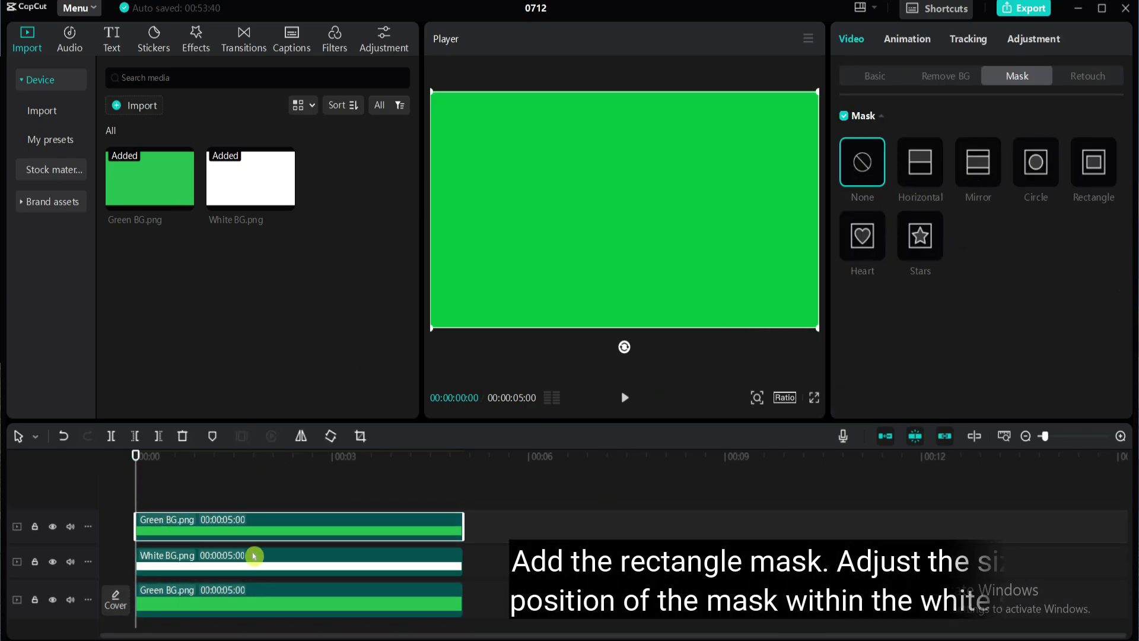
# - Mask the top Green BG.png to an 809×344 rectangle, leaving a white outline frame
pyautogui.click(1094, 178)
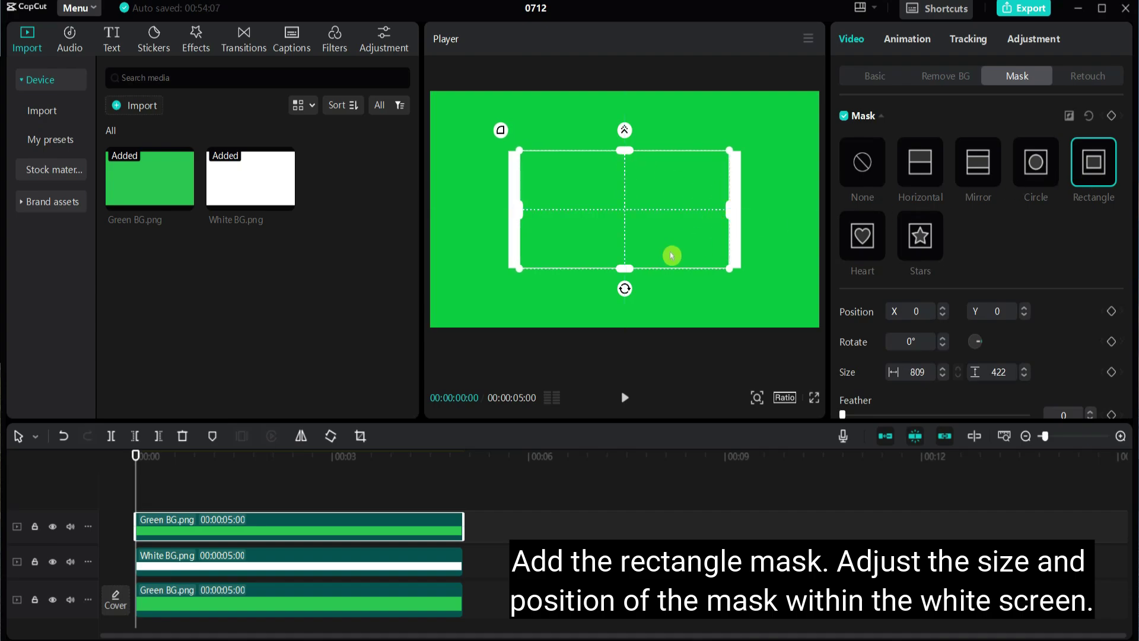
pyautogui.moveTo(657, 265); pyautogui.dragTo(614, 265)
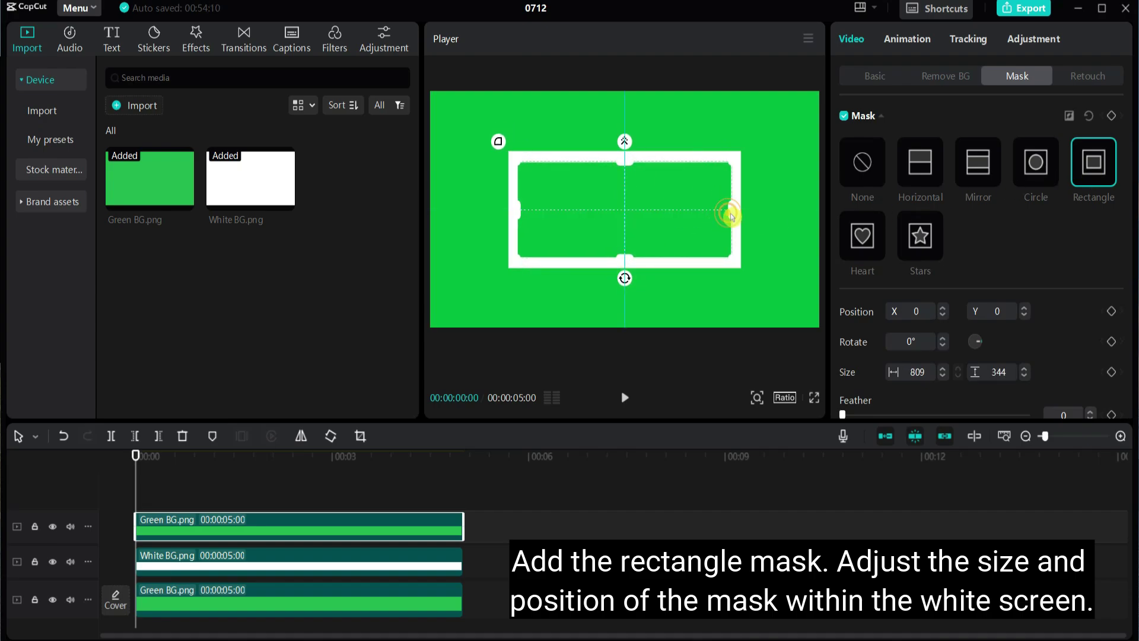
pyautogui.click(669, 507)
# - Add White BG.png on a new top track, masked to a rectangle inside the green gap
pyautogui.moveTo(242, 185)
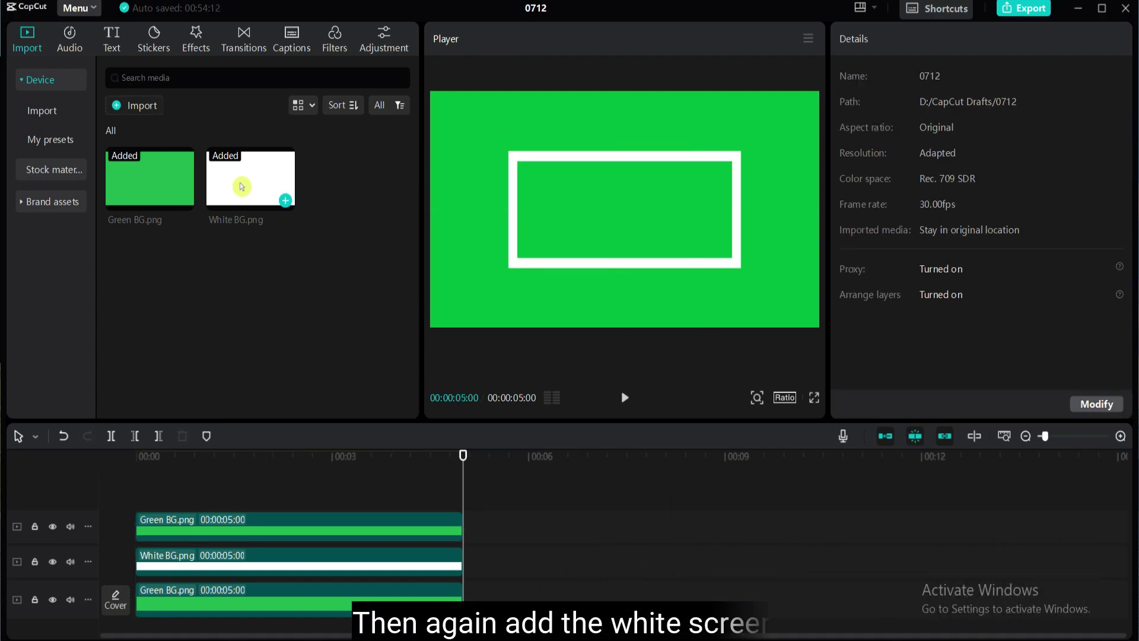
pyautogui.moveTo(223, 314); pyautogui.dragTo(137, 483)
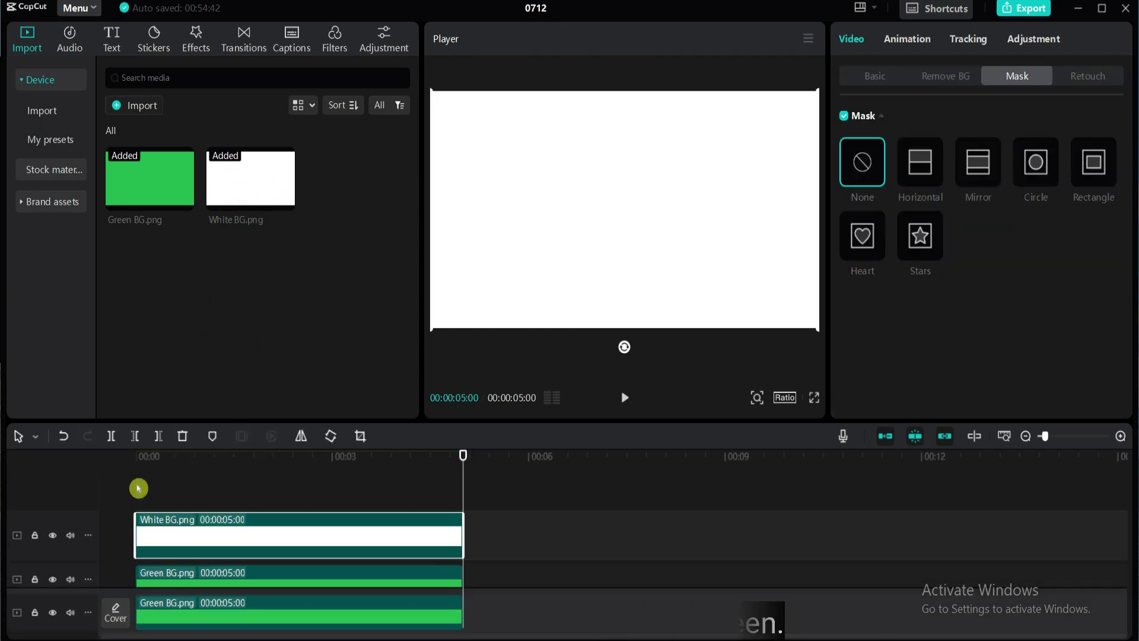
pyautogui.click(1095, 166)
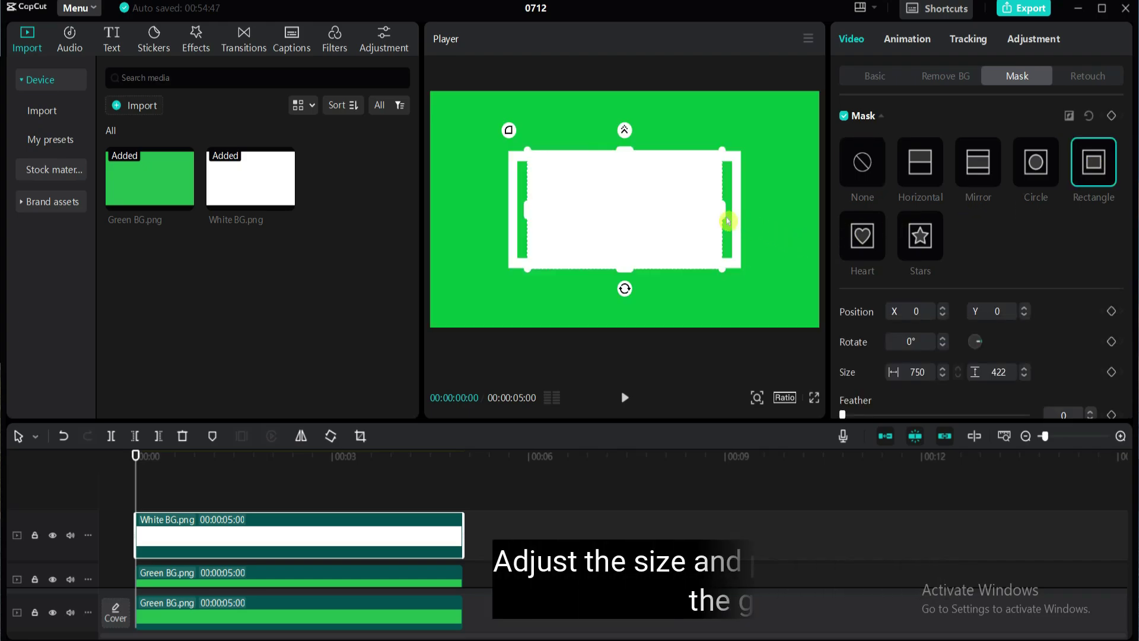
pyautogui.moveTo(608, 268); pyautogui.dragTo(599, 257)
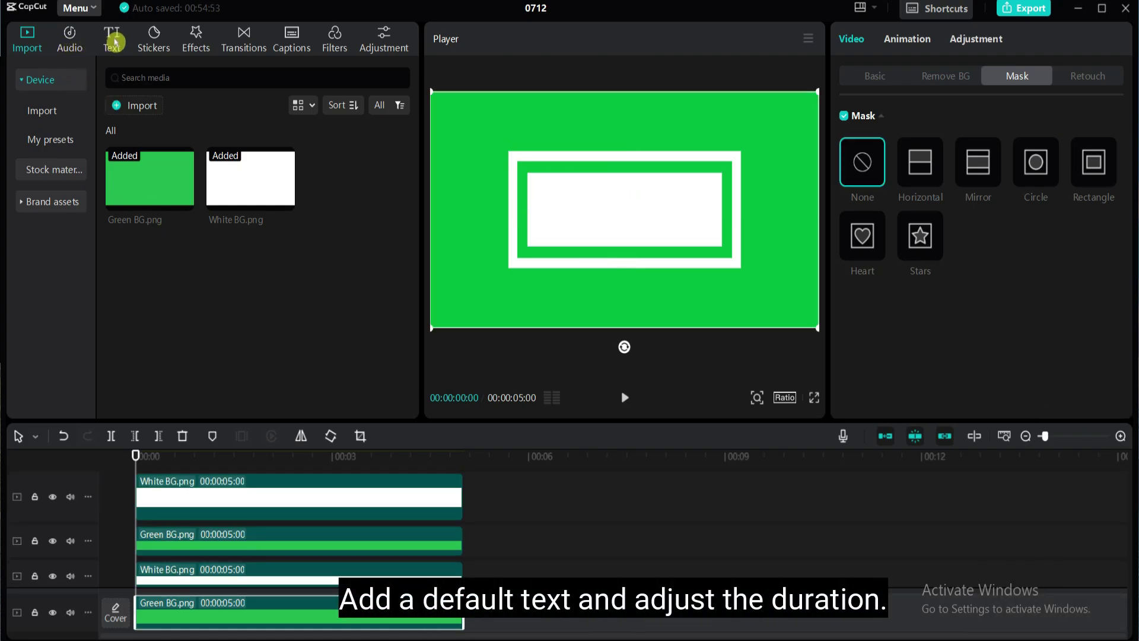
# - Add a Default text clip on a new track, extended to end at 00:05
pyautogui.click(114, 41)
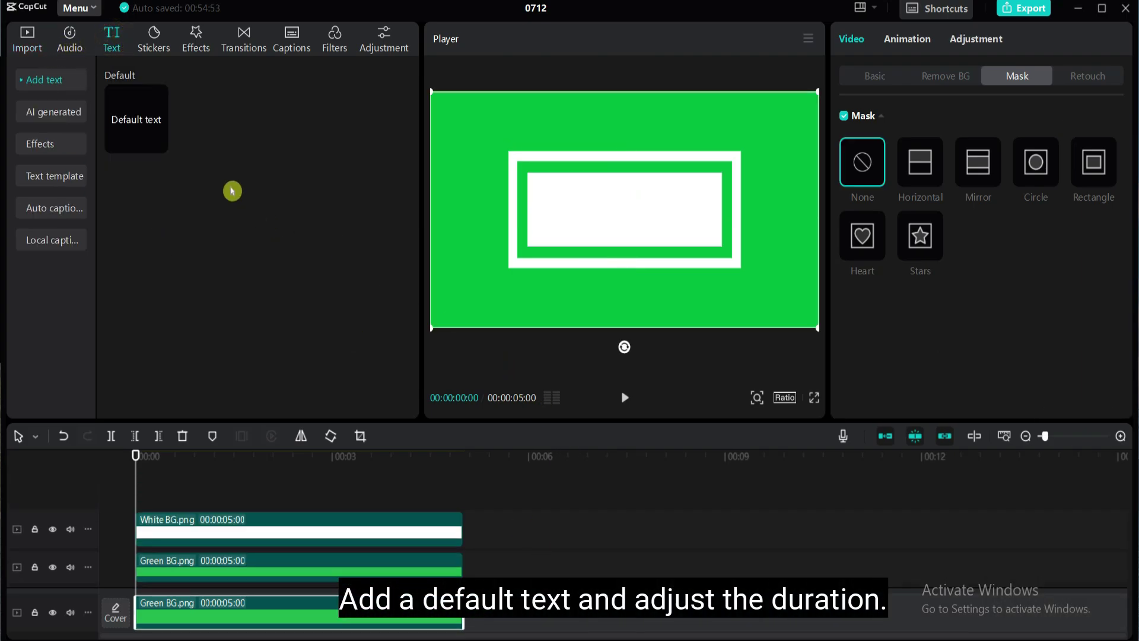
pyautogui.moveTo(131, 119); pyautogui.dragTo(143, 516)
pyautogui.moveTo(331, 517); pyautogui.dragTo(464, 518)
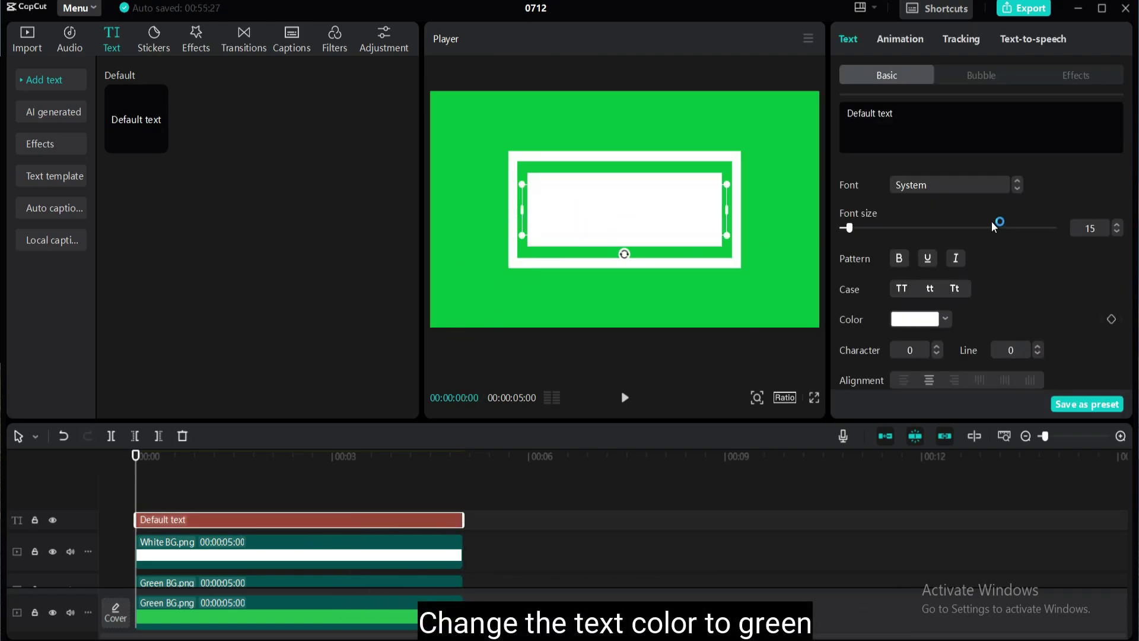
# - Set the text colour to bright green 00FF4B
pyautogui.click(931, 321)
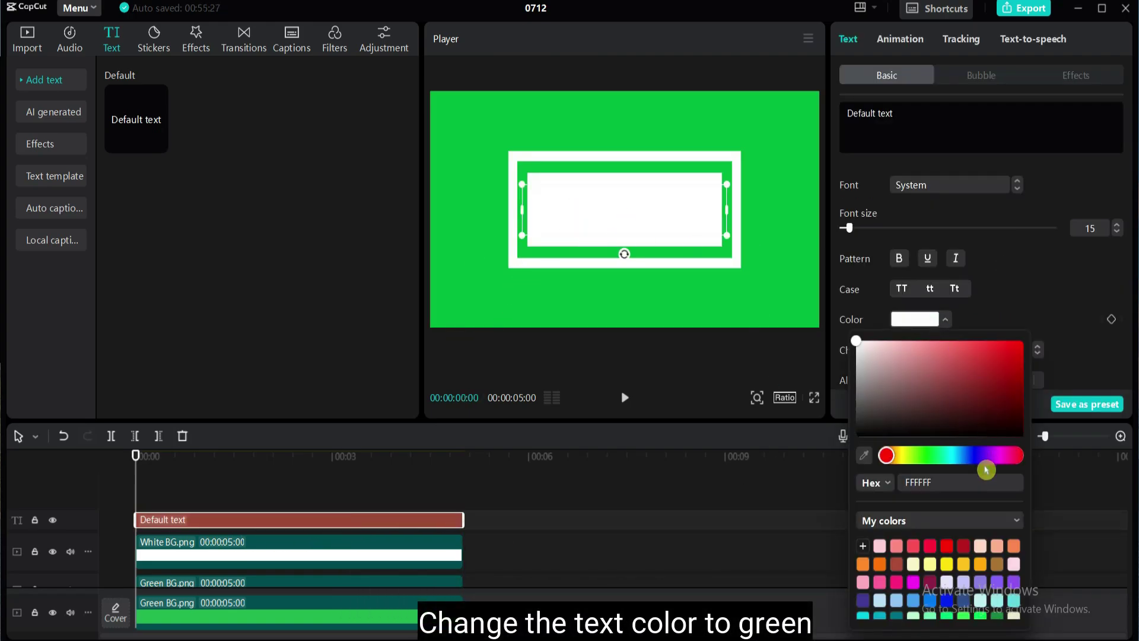
pyautogui.scroll(-2, 1003, 560)
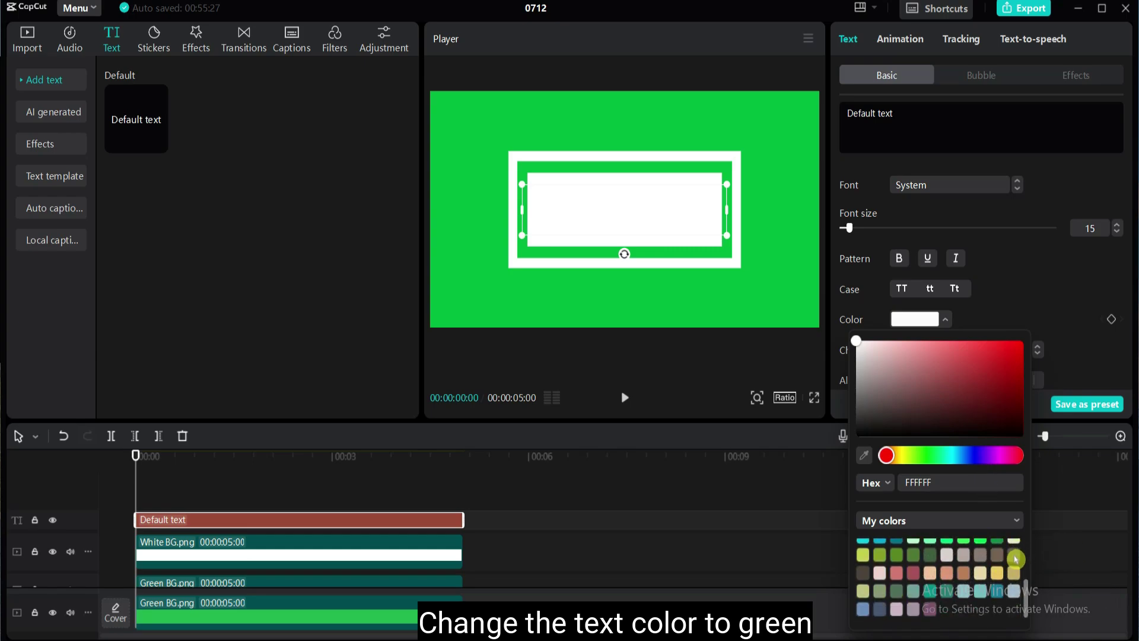
pyautogui.scroll(2, 1016, 559)
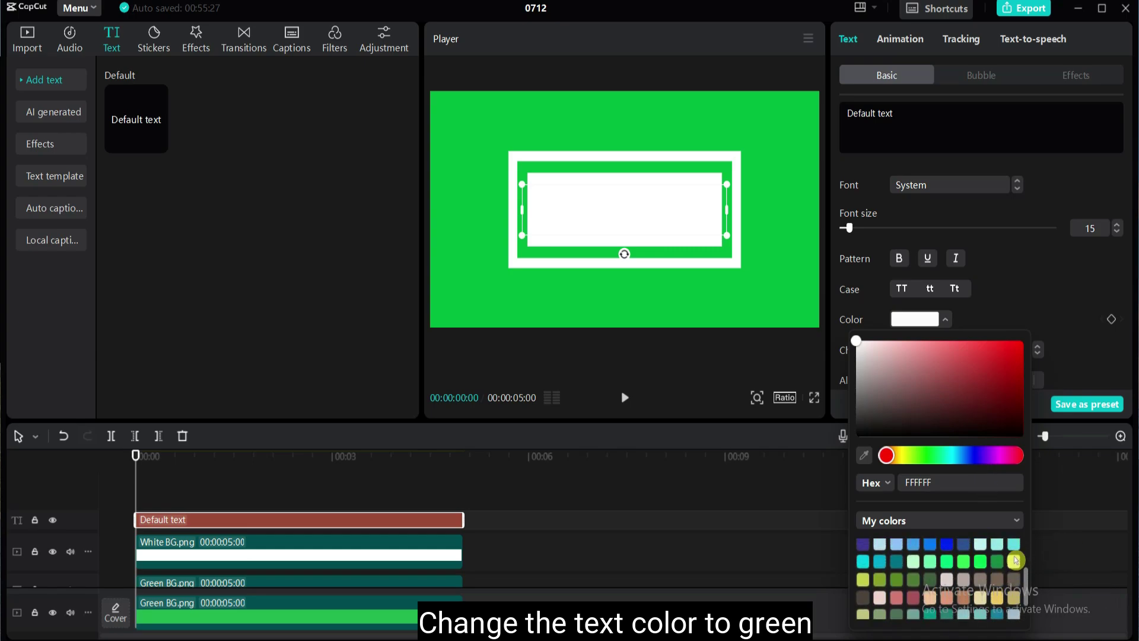
pyautogui.click(981, 566)
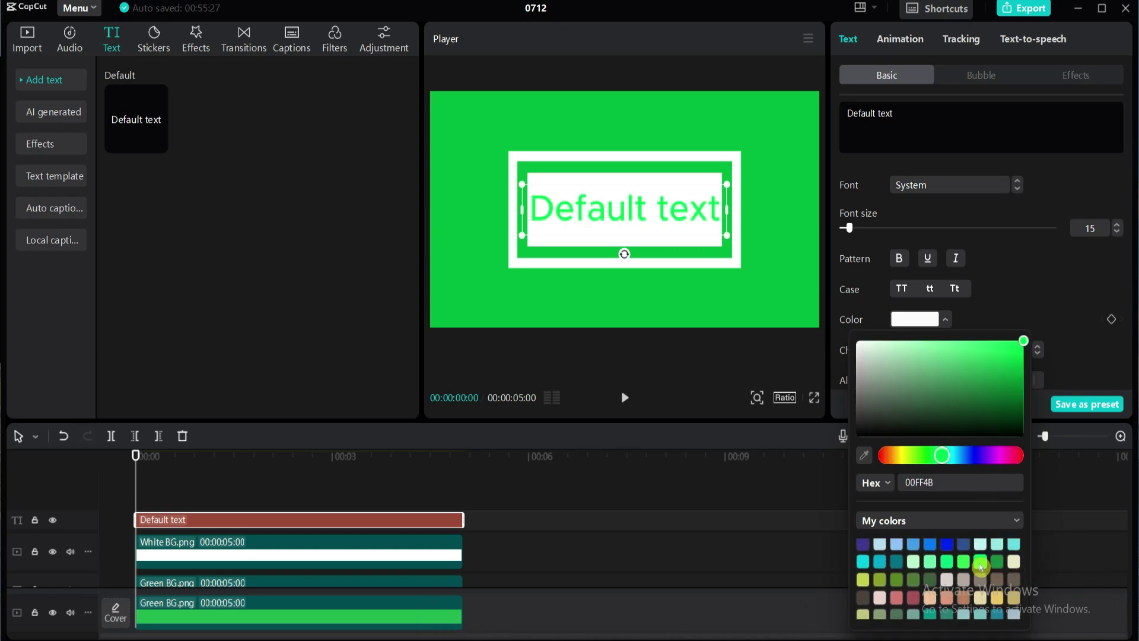
# - Change the text to CAPCUT in Impact font, size 22
pyautogui.click(933, 185)
pyautogui.click(933, 185)
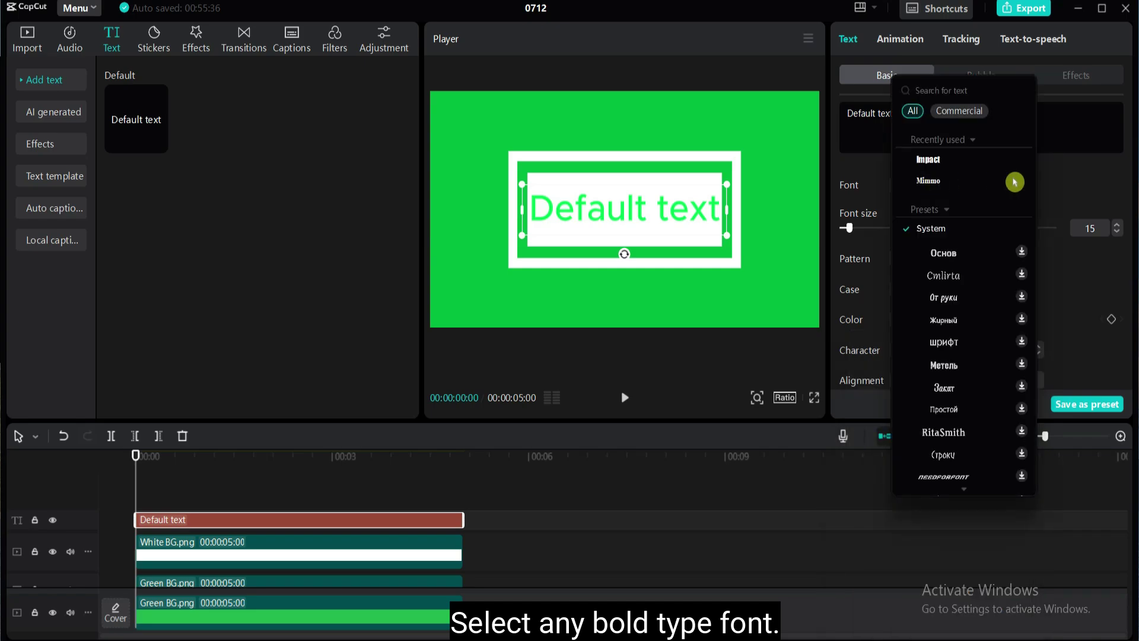
pyautogui.click(929, 160)
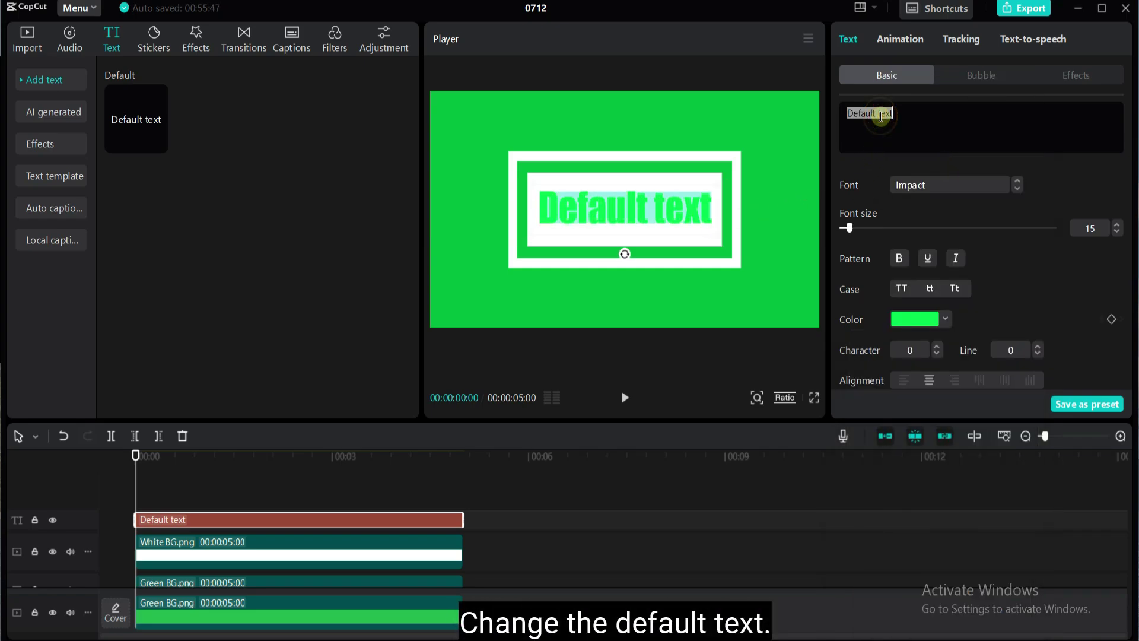
pyautogui.write('CAPCUT')
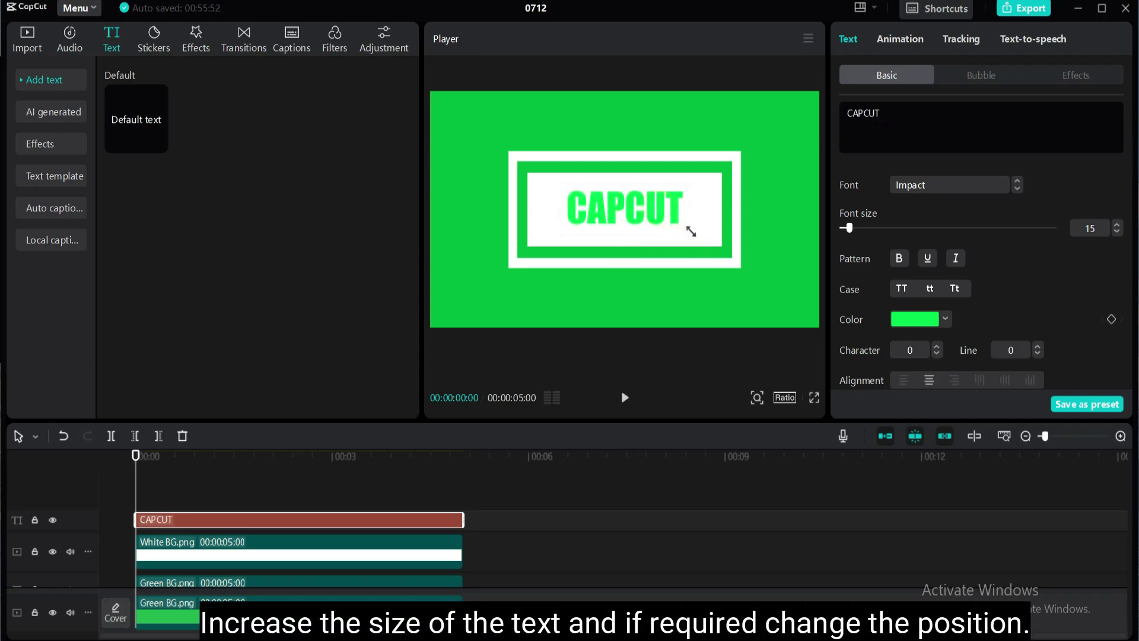
pyautogui.moveTo(852, 234); pyautogui.dragTo(859, 235)
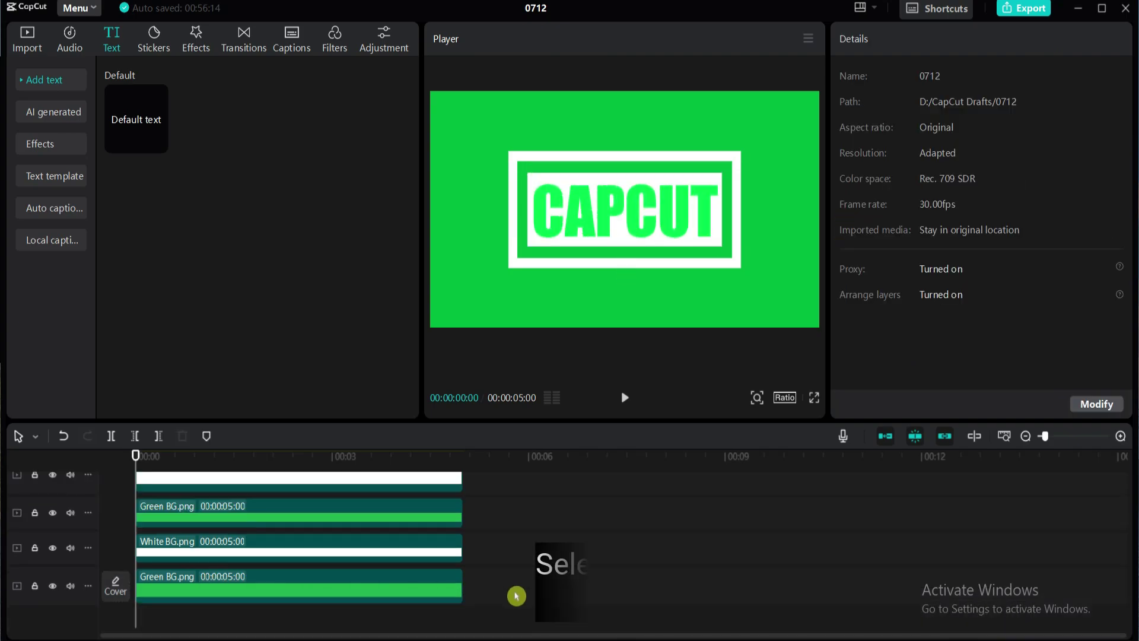
# - Merge all timeline clips into a single 5-second Compound clip1
pyautogui.moveTo(516, 598); pyautogui.dragTo(176, 466)
pyautogui.scroll(-2, 363, 529)
pyautogui.scroll(3, 401, 540)
pyautogui.rightClick(367, 526)
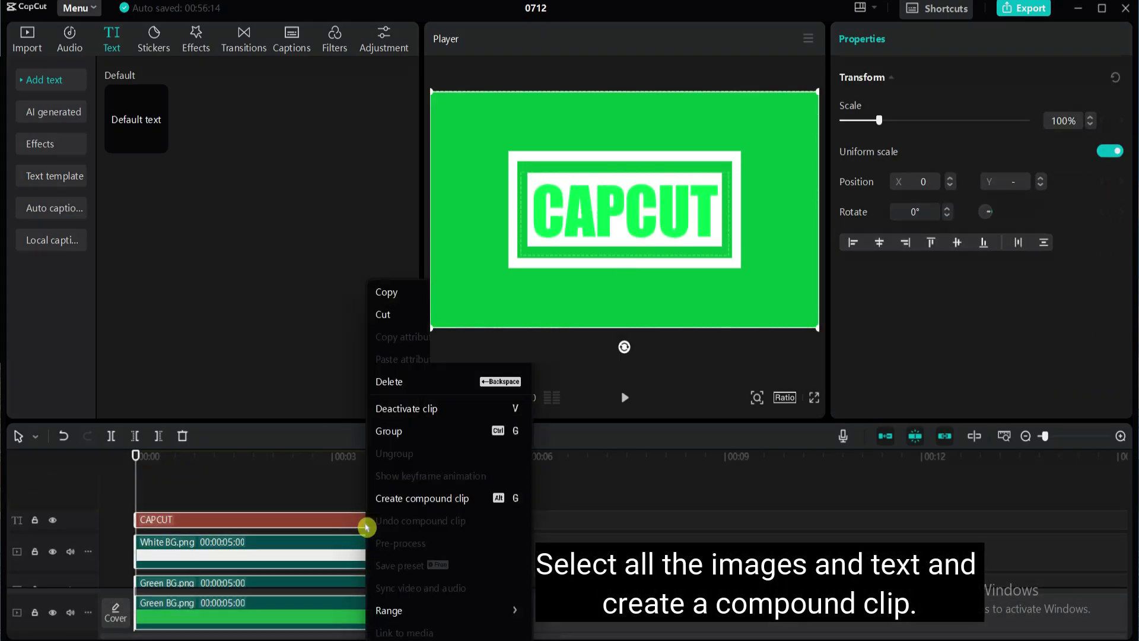
pyautogui.click(426, 501)
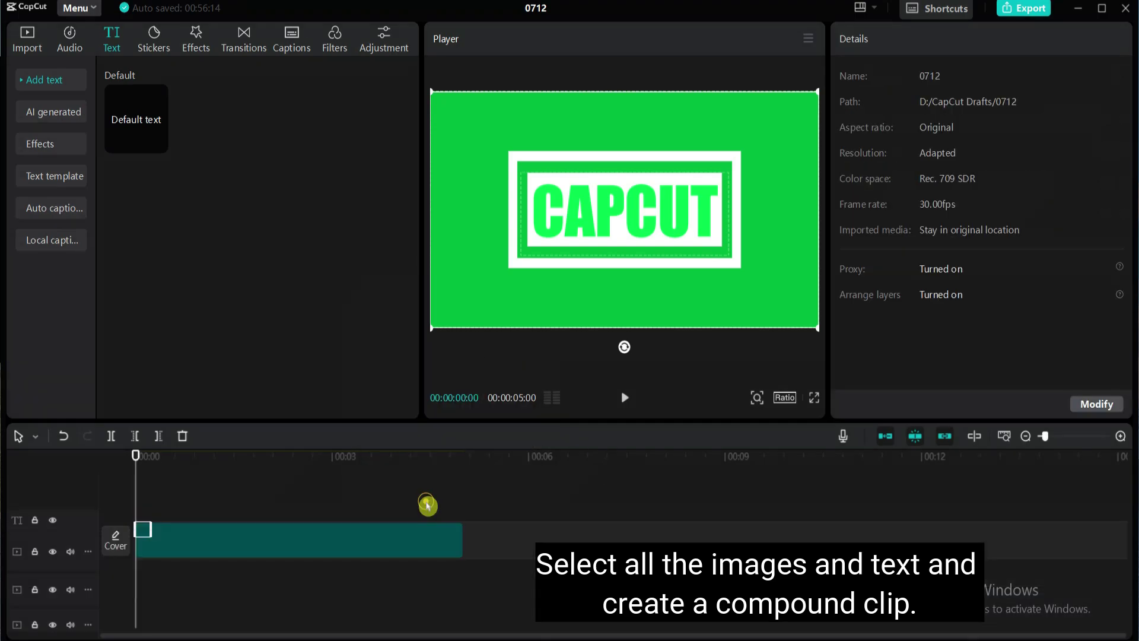
pyautogui.click(547, 468)
pyautogui.click(27, 40)
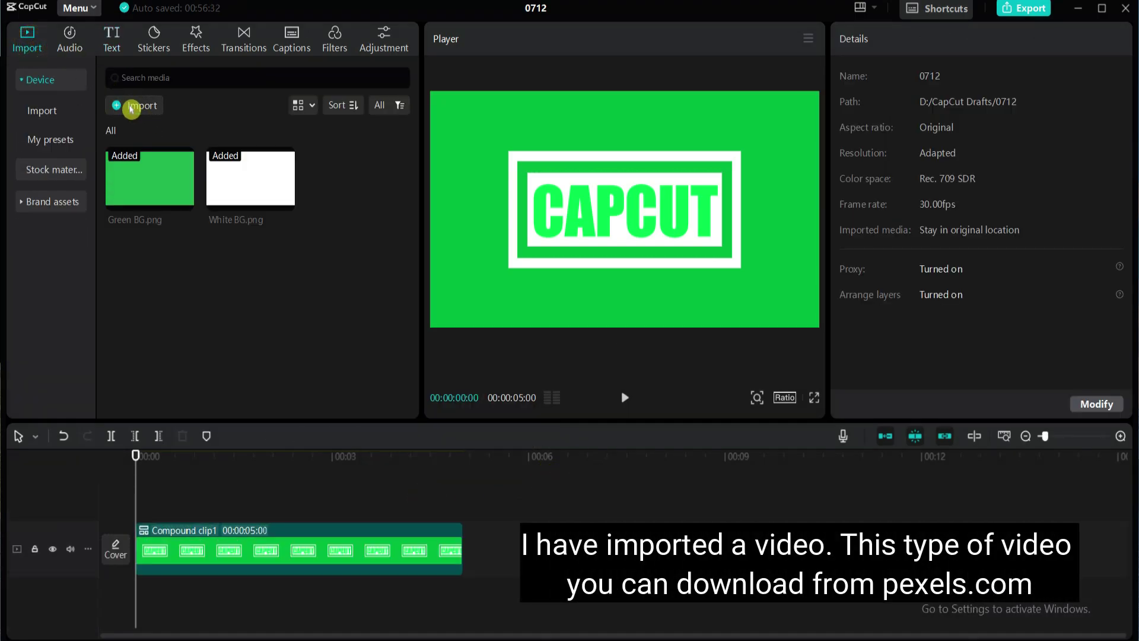
# - Import the traffic video 3727445-hd_1920_1080_30fps.mp4
pyautogui.click(131, 108)
pyautogui.scroll(-5, 445, 178)
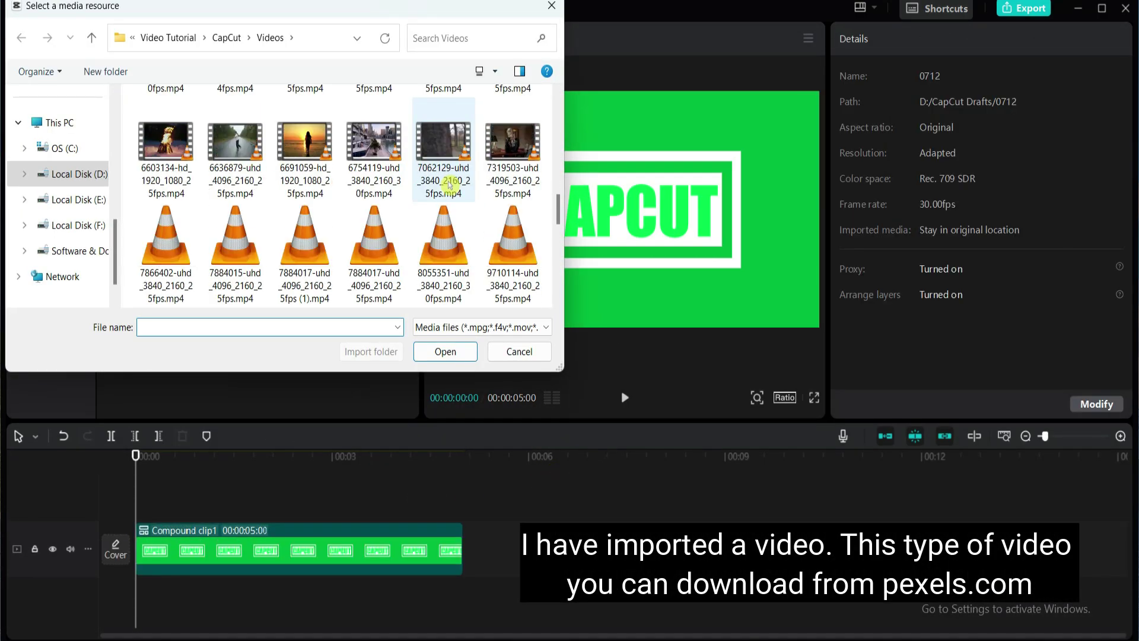
pyautogui.scroll(2, 449, 186)
pyautogui.click(156, 118)
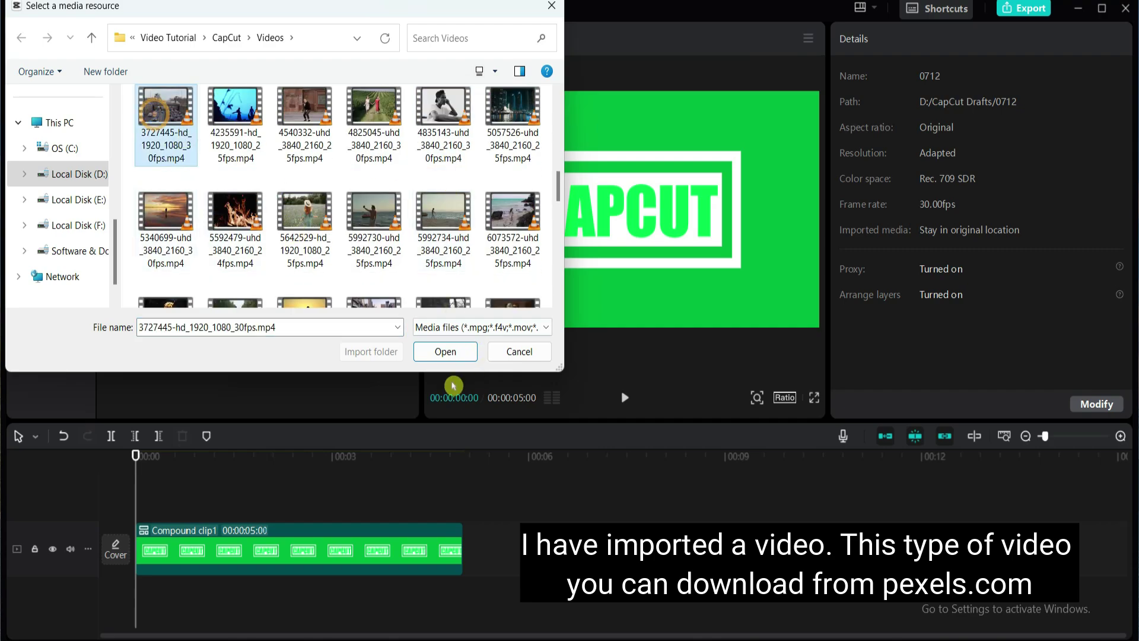
pyautogui.click(446, 352)
# - Move the compound clip up a track and place the traffic video beneath it
pyautogui.moveTo(206, 530); pyautogui.dragTo(208, 506)
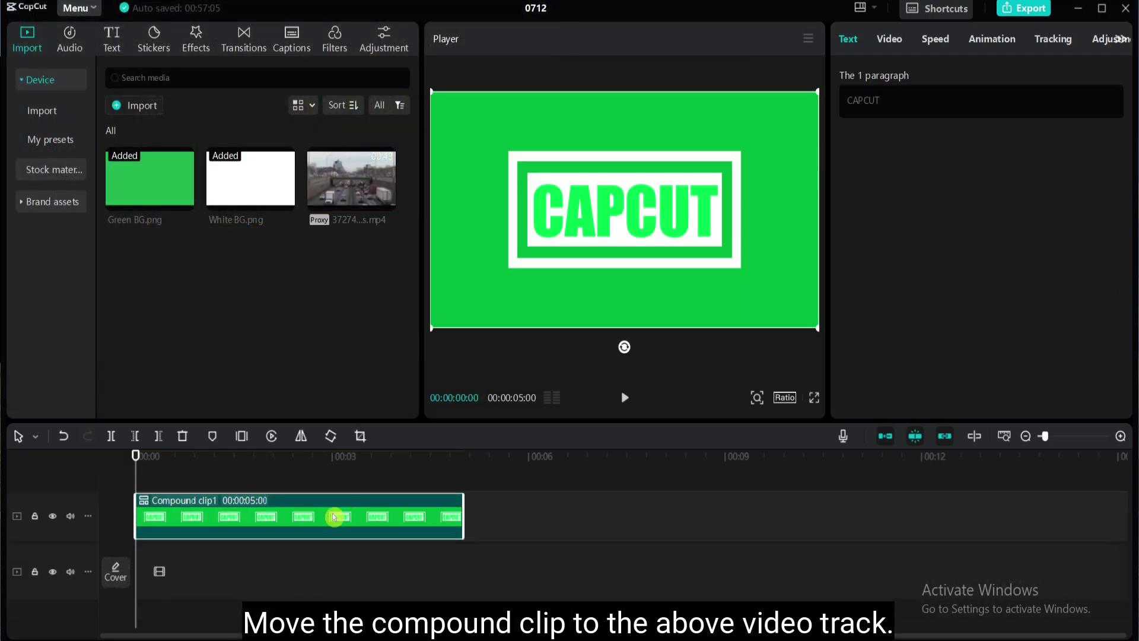
pyautogui.click(238, 549)
pyautogui.moveTo(331, 176); pyautogui.dragTo(133, 567)
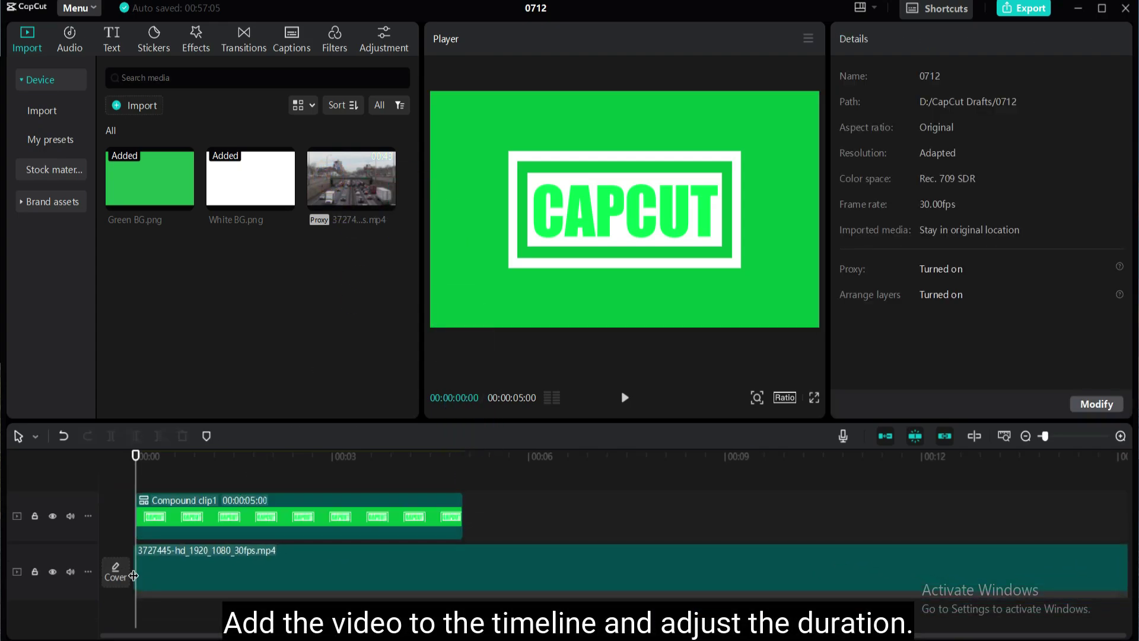
# - Trim the traffic video to 5 seconds by splitting at 00:05 and deleting the rest
pyautogui.click(158, 455)
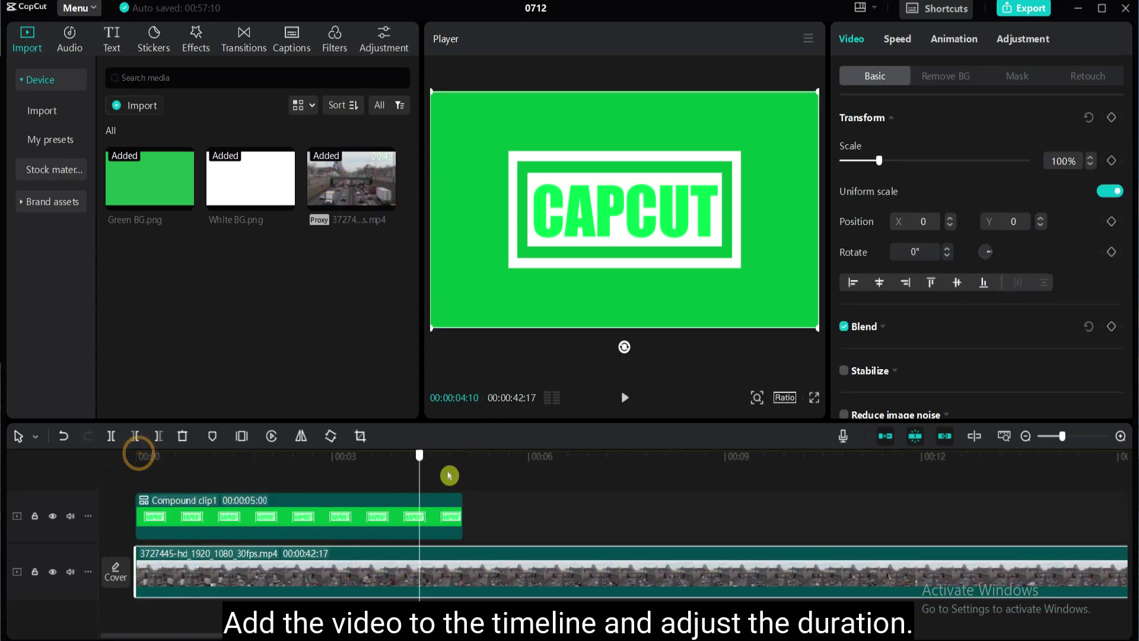
pyautogui.moveTo(449, 476); pyautogui.dragTo(464, 473)
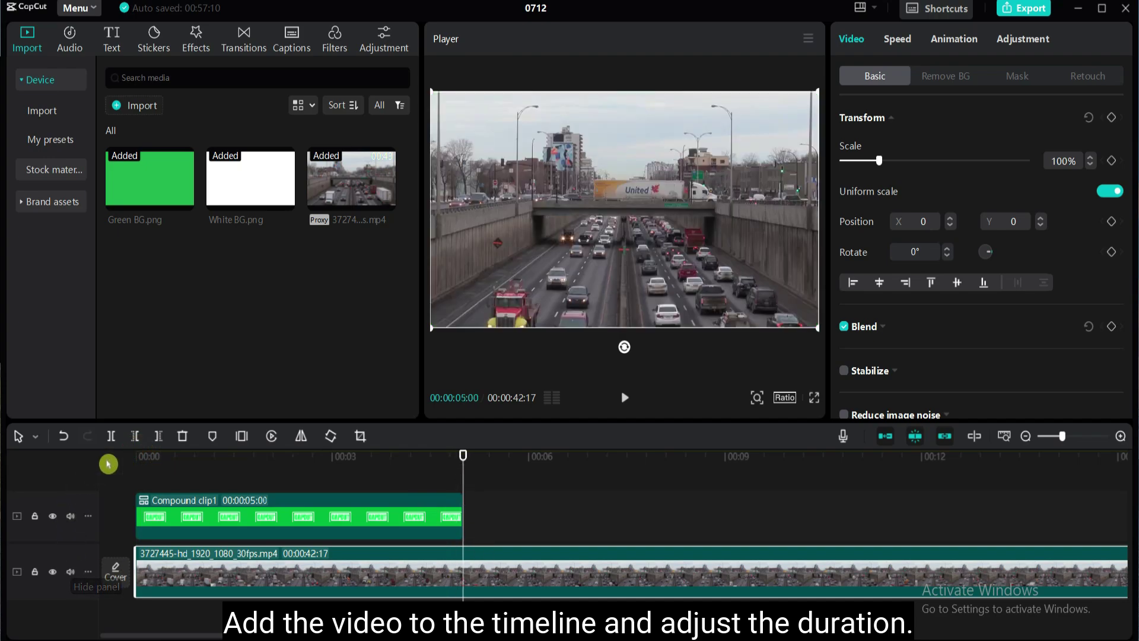
pyautogui.click(112, 439)
pyautogui.press('Delete')
pyautogui.click(451, 480)
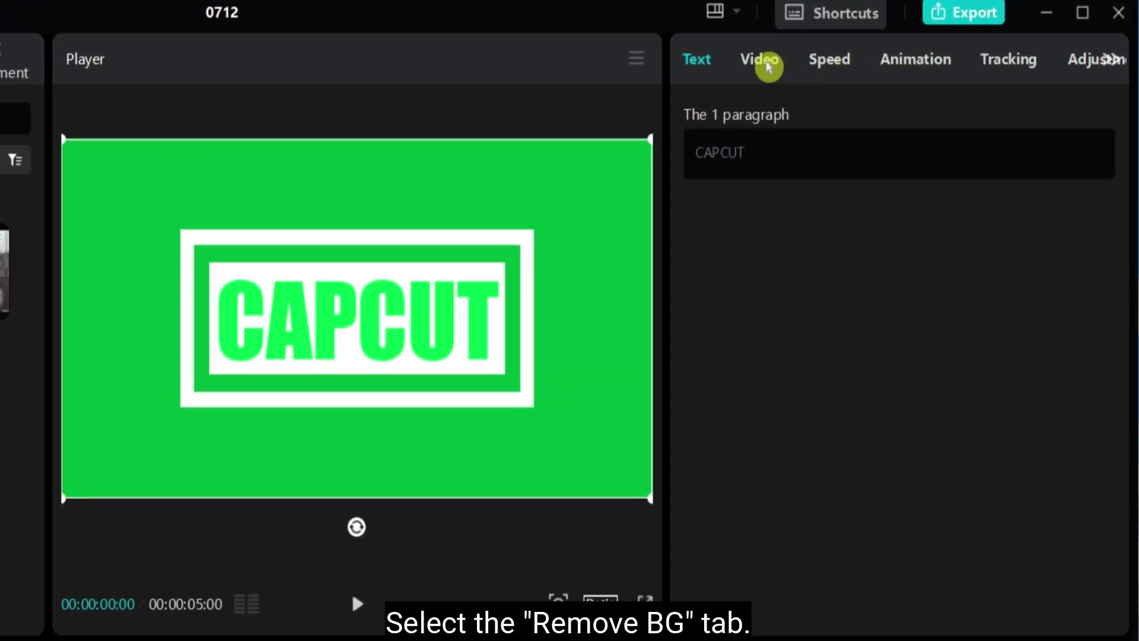
# - Apply Chroma key to Compound clip1, sampling the green with intensity 15
pyautogui.click(768, 62)
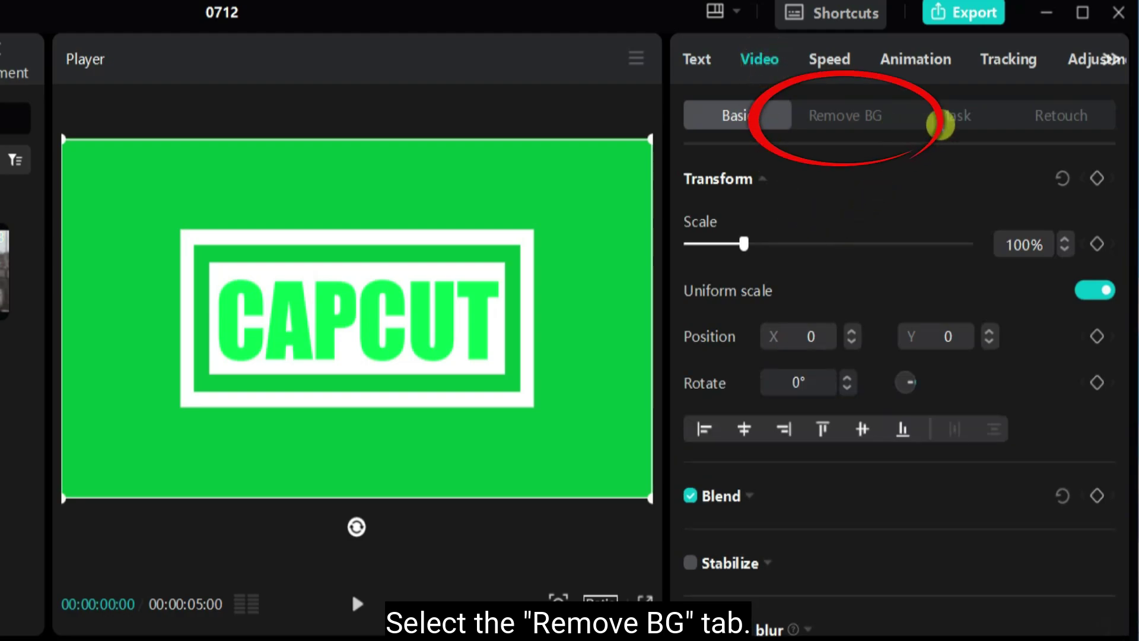
pyautogui.click(862, 118)
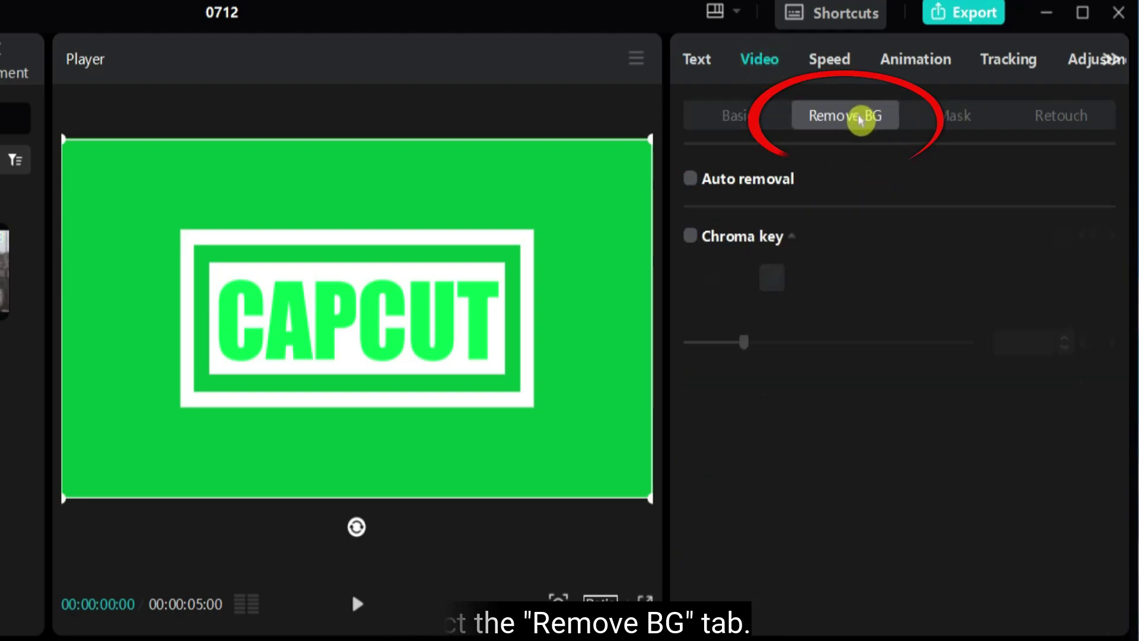
pyautogui.click(690, 241)
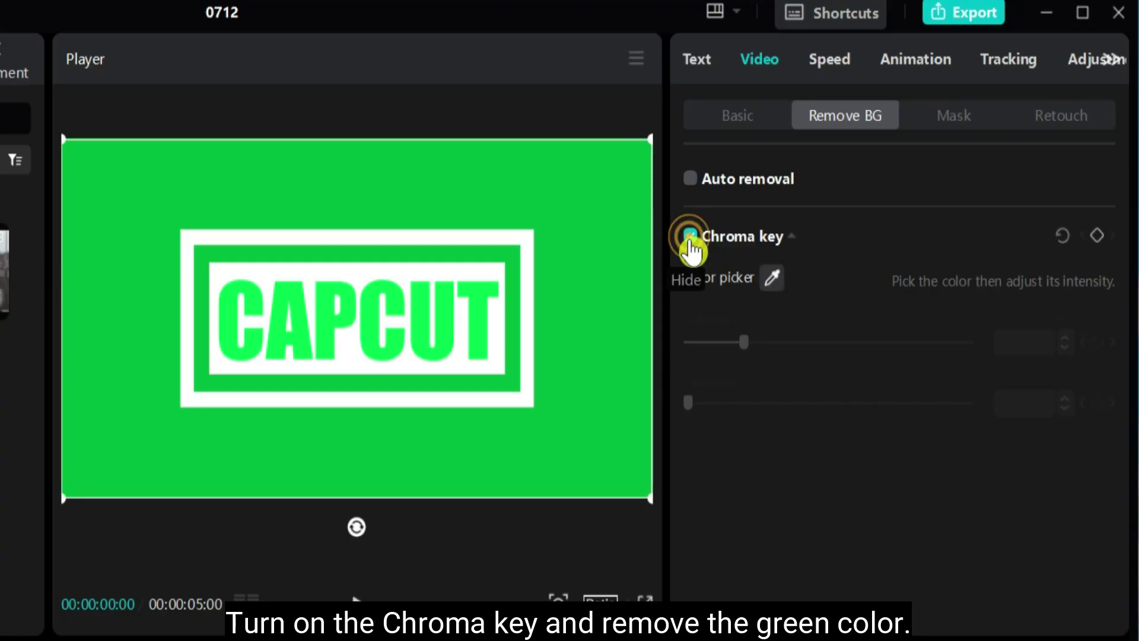
pyautogui.moveTo(526, 302); pyautogui.dragTo(562, 314)
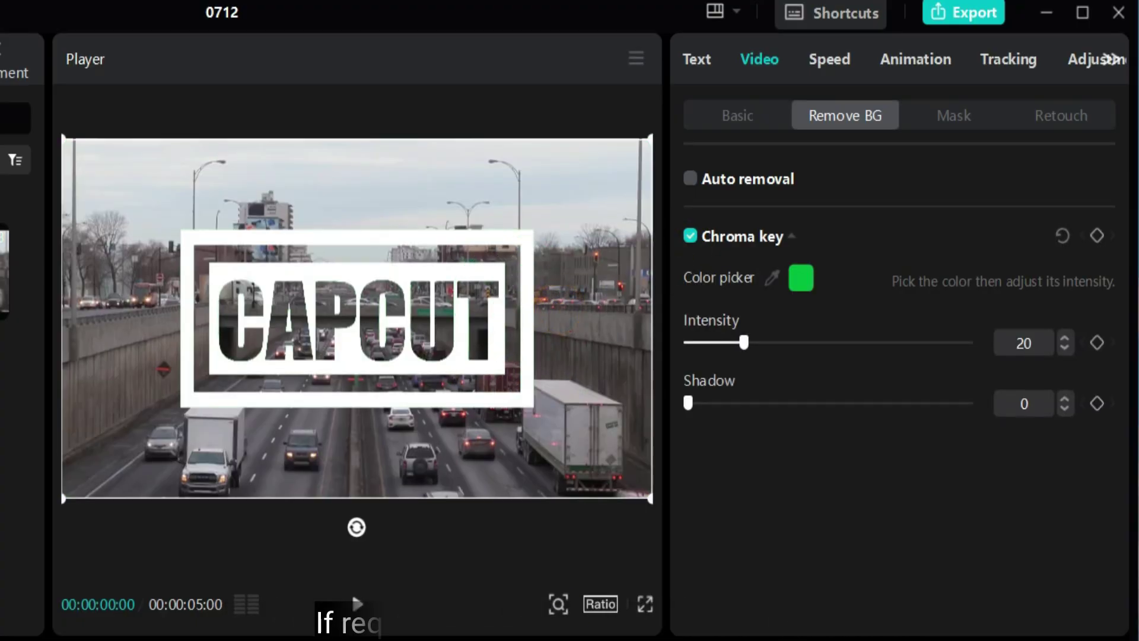
pyautogui.moveTo(744, 343); pyautogui.dragTo(830, 350)
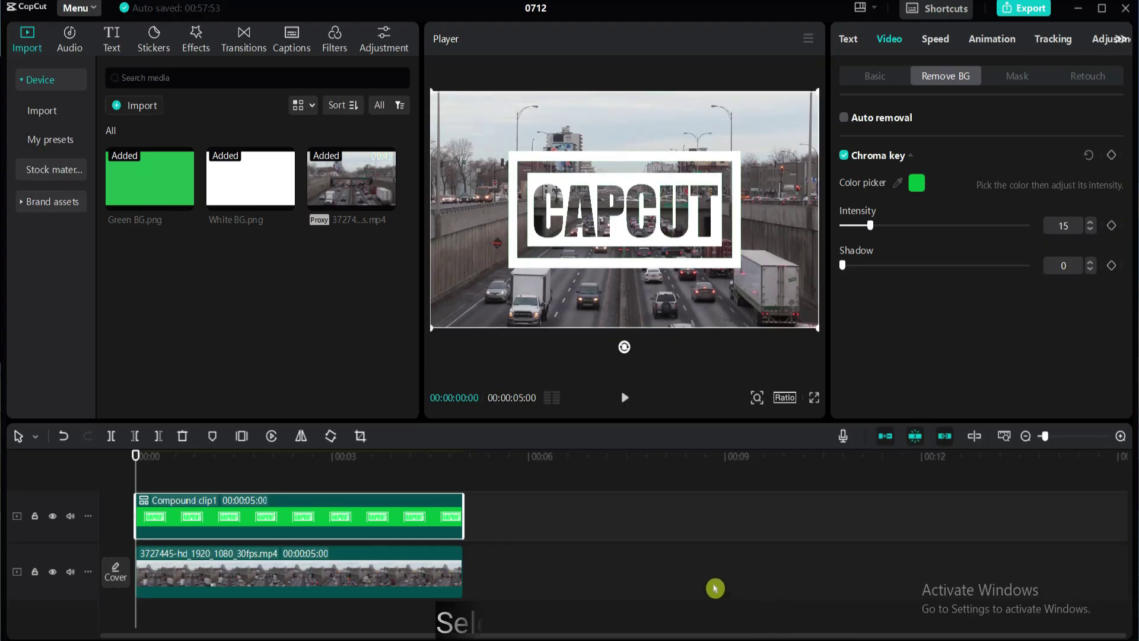
# - Lower Compound clip1's Blend opacity to 56%
pyautogui.click(875, 84)
pyautogui.scroll(-1, 986, 297)
pyautogui.click(976, 297)
pyautogui.scroll(-2, 985, 303)
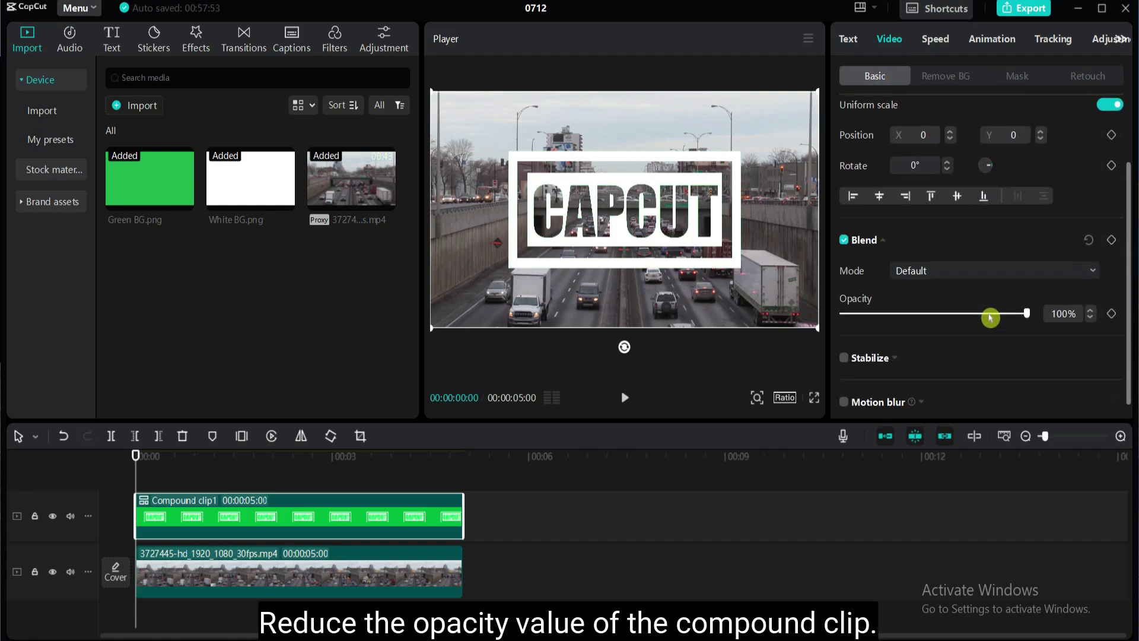
pyautogui.moveTo(1025, 318); pyautogui.dragTo(947, 324)
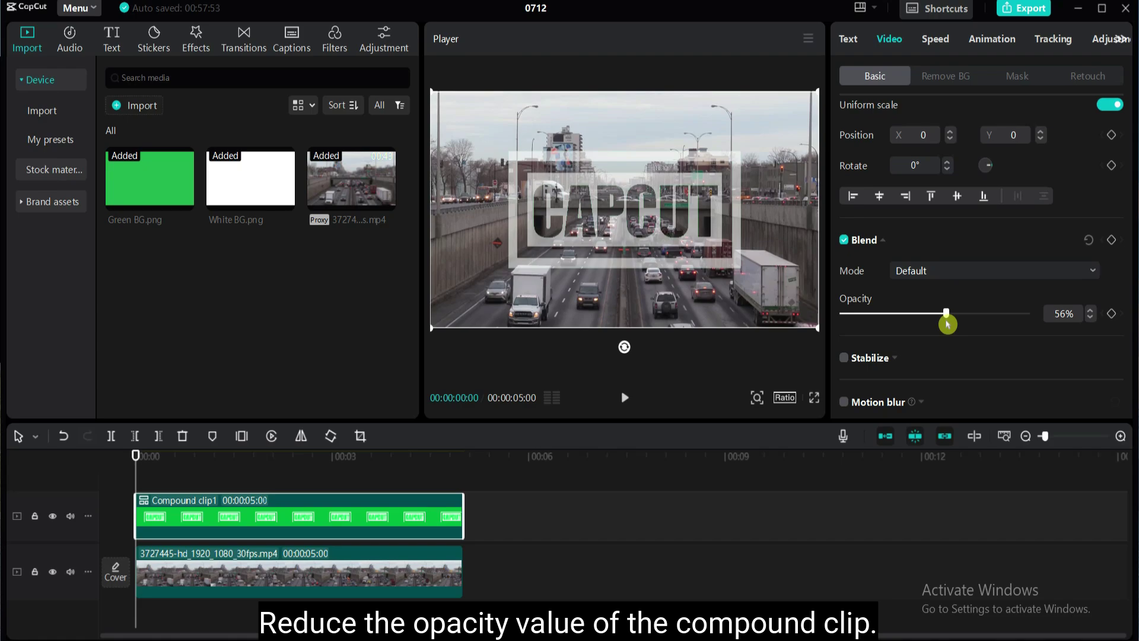
pyautogui.click(272, 527)
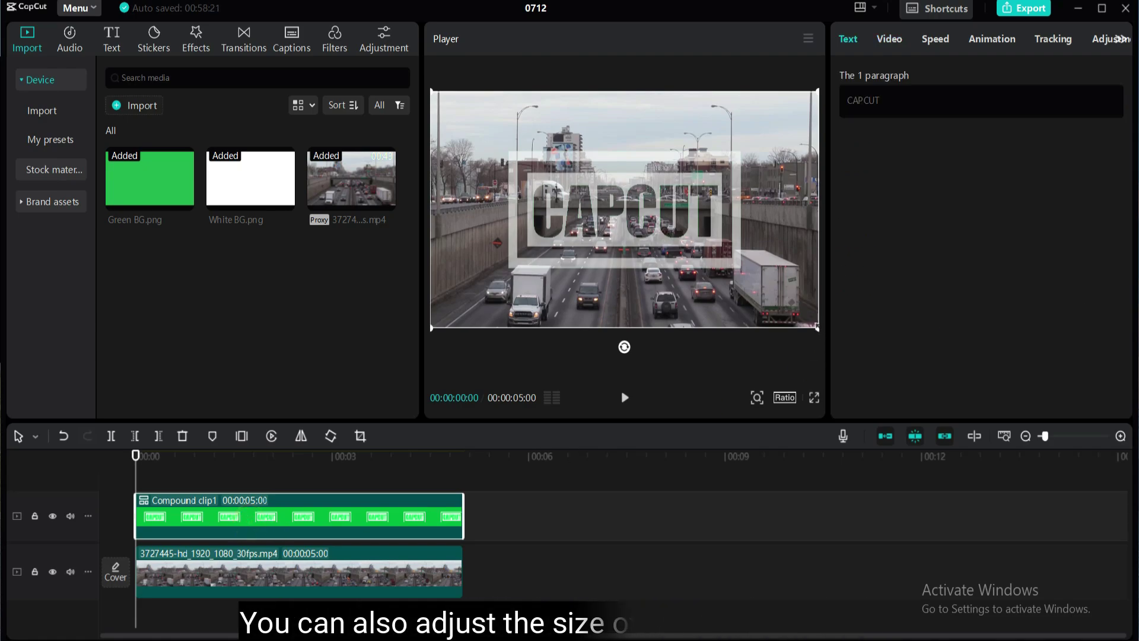
pyautogui.click(758, 529)
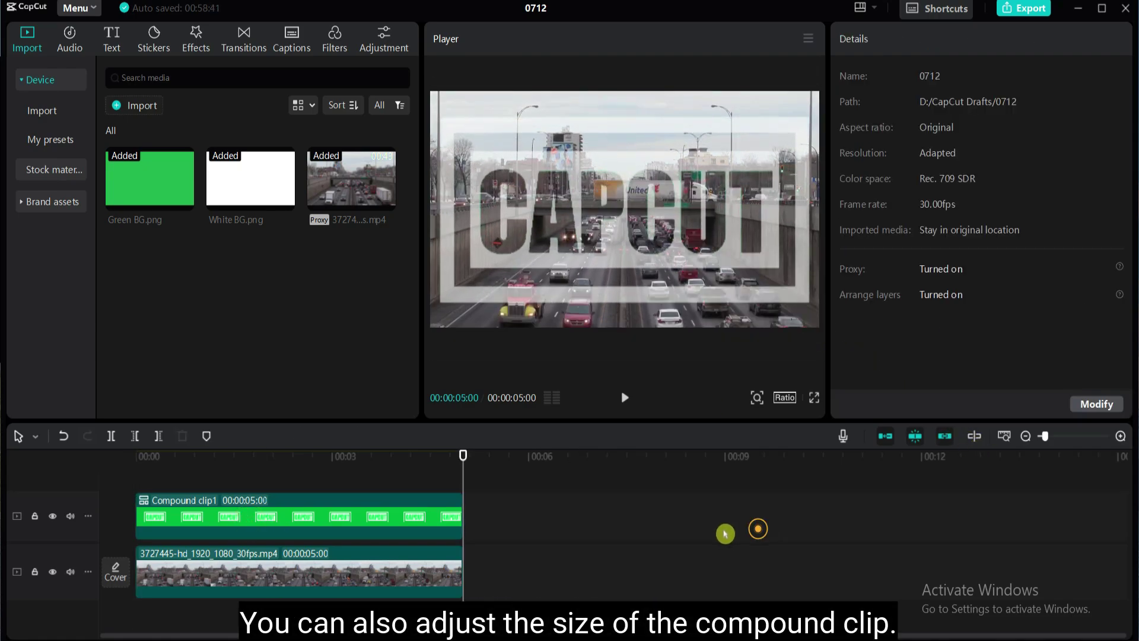